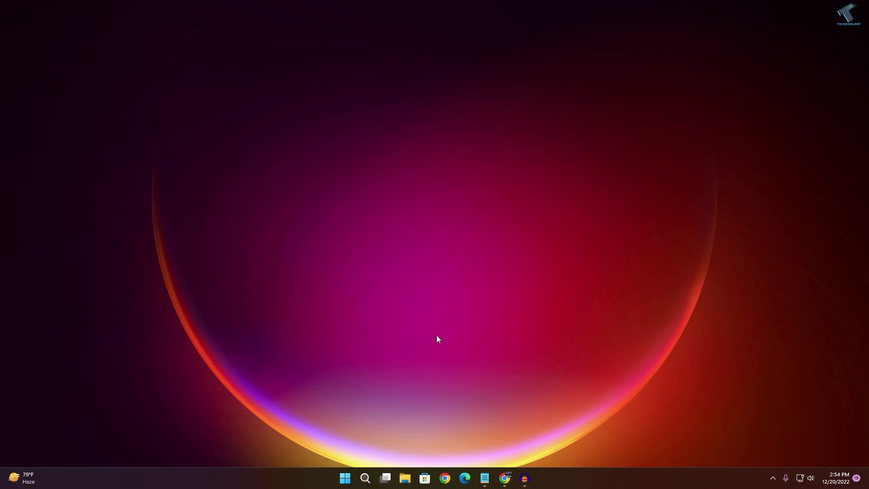
# Launch Registry Editor with administrator permission
pyautogui.click(354, 481)
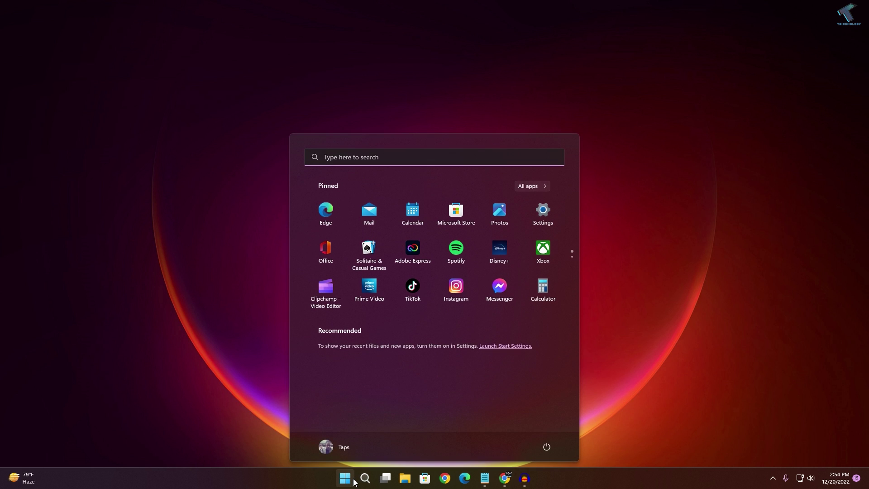
pyautogui.write('re')
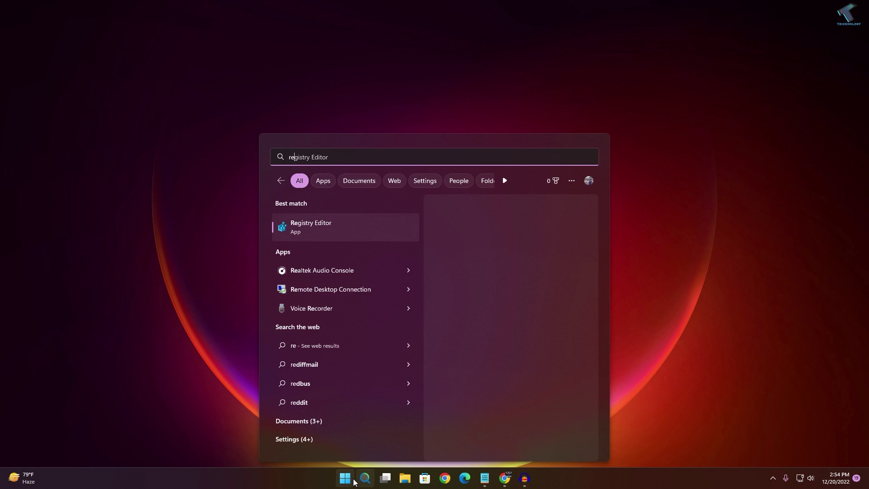
pyautogui.write('gedit')
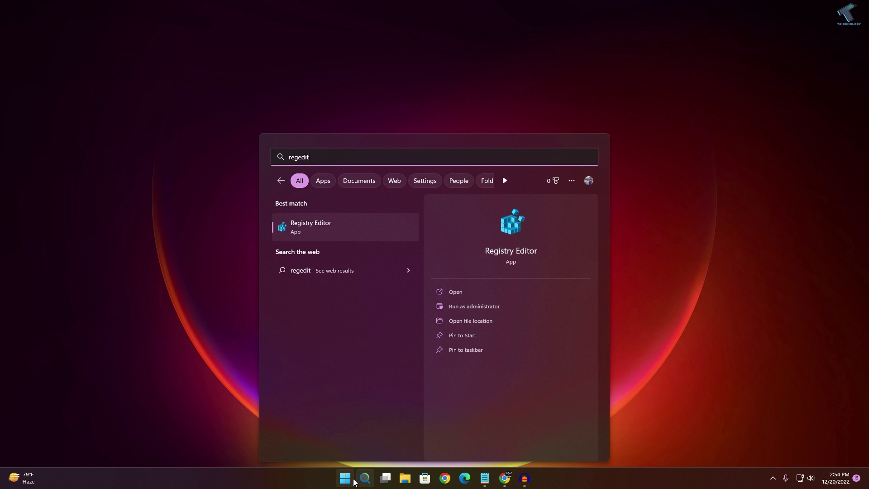
pyautogui.click(346, 231)
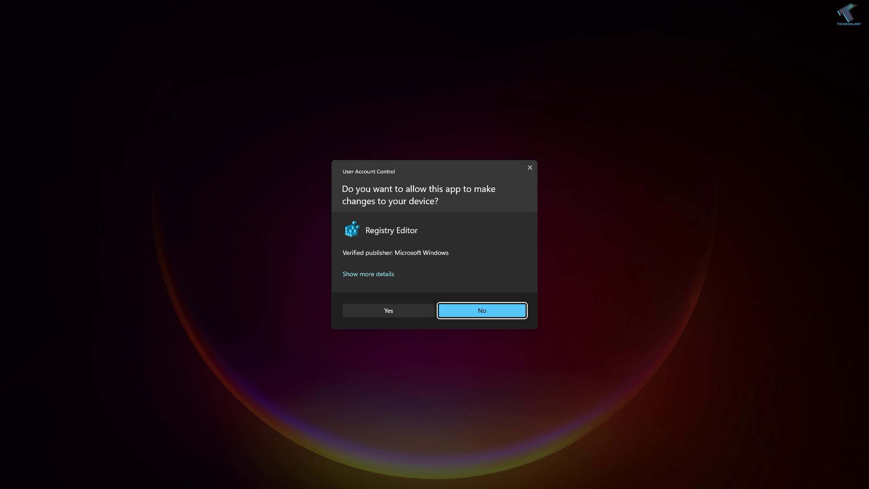
pyautogui.click(383, 311)
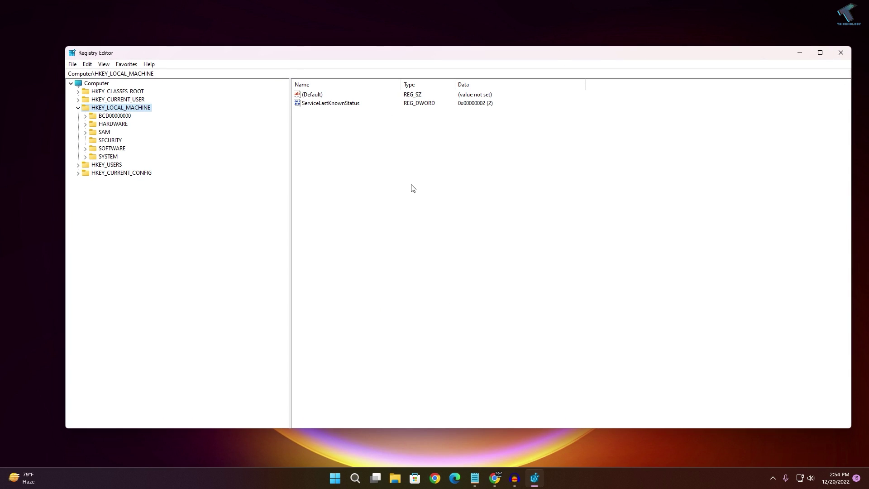
# Navigate Registry Editor to the AllowGameDVR key by pasting its path from the notes
pyautogui.click(474, 478)
pyautogui.moveTo(752, 162); pyautogui.dragTo(319, 161)
pyautogui.press('cmd+c')
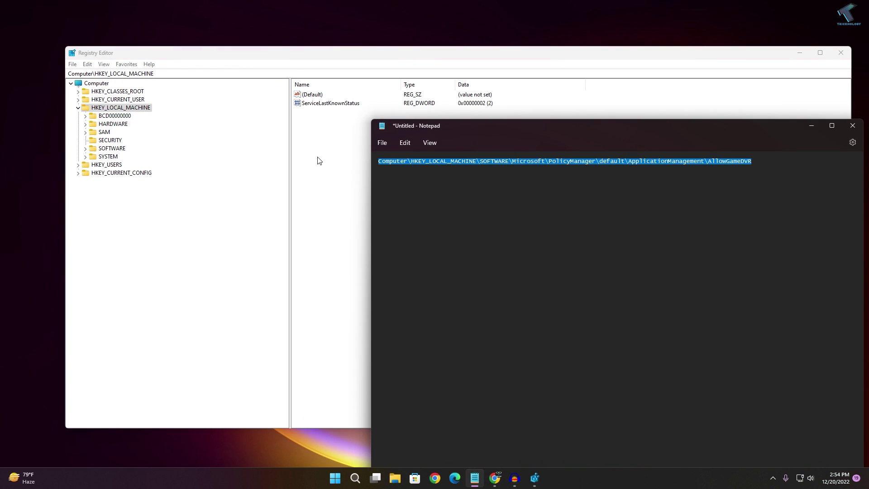
pyautogui.click(811, 129)
pyautogui.click(119, 75)
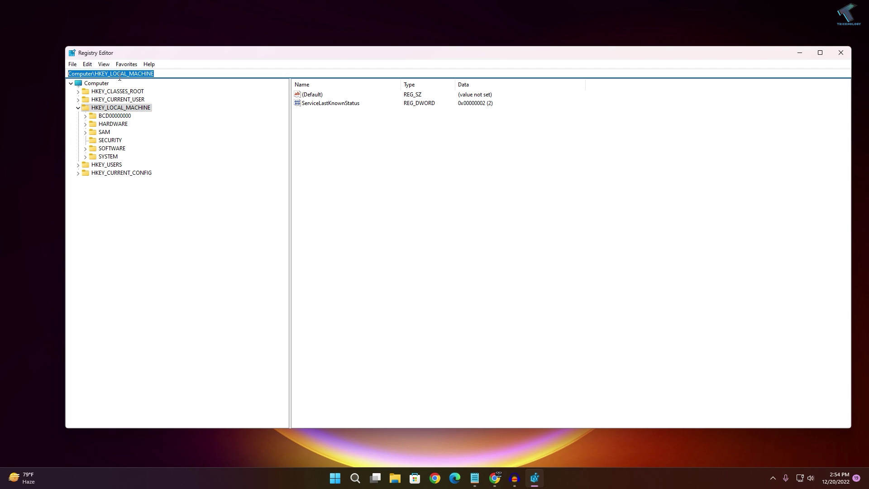
pyautogui.press('BackSpace')
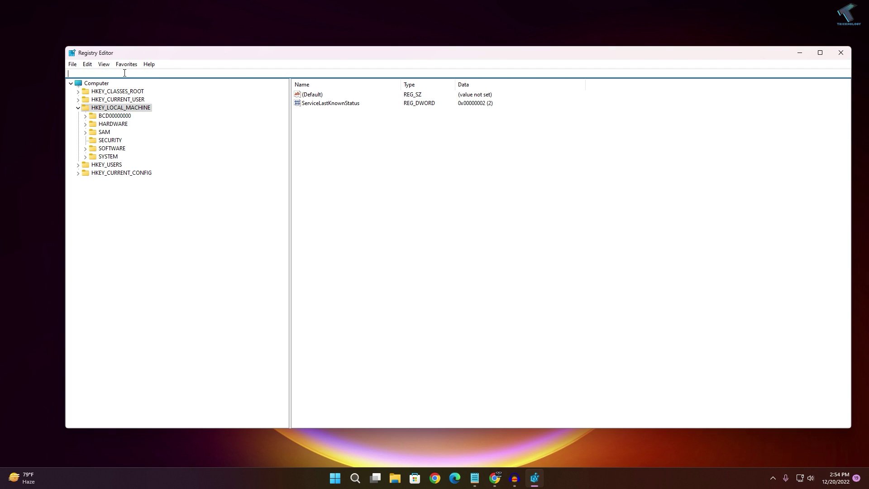
pyautogui.rightClick(122, 73)
pyautogui.click(154, 114)
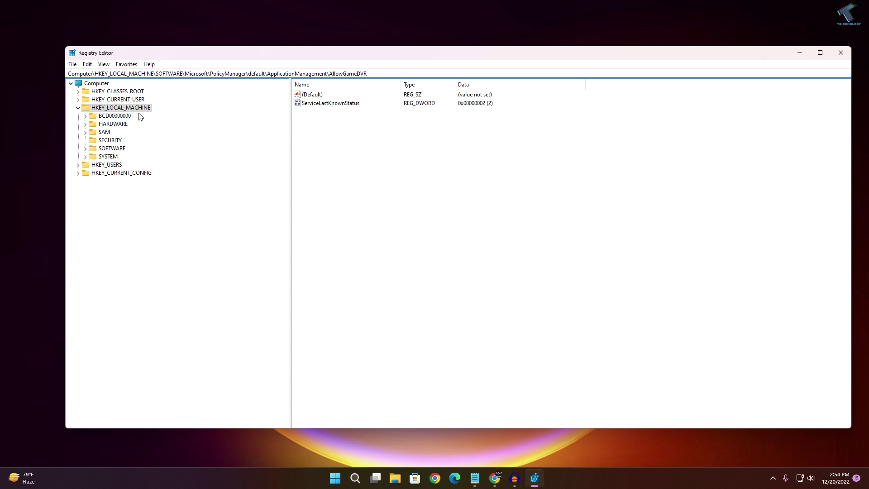
pyautogui.press('Return')
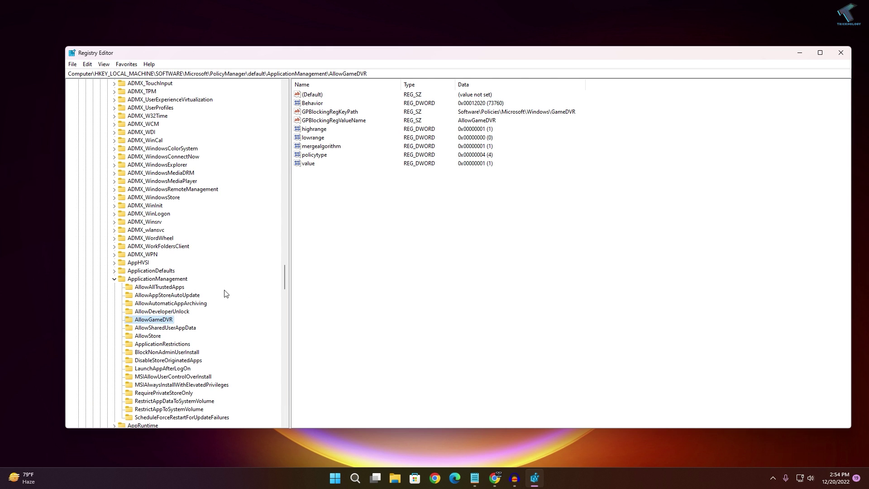
# Change the AllowGameDVR 'value' entry's data to 0 and close Registry Editor
pyautogui.click(308, 164)
pyautogui.rightClick(309, 164)
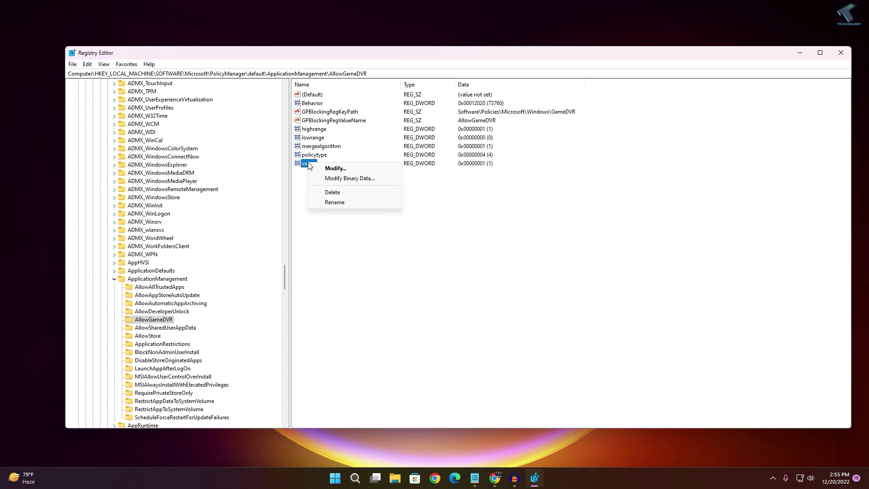
pyautogui.click(347, 169)
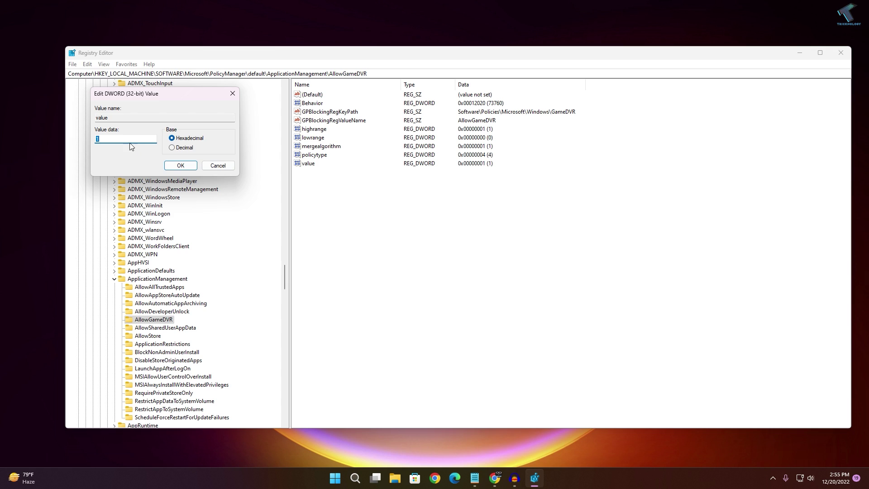
pyautogui.write('0')
pyautogui.click(185, 170)
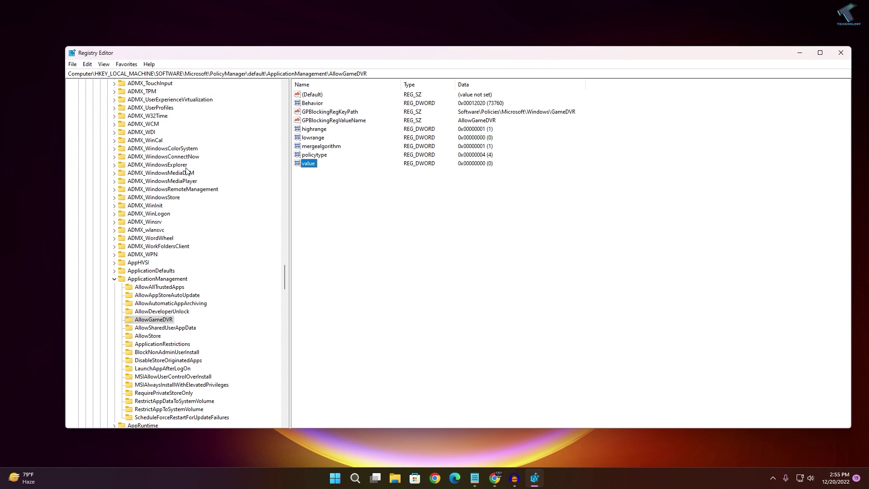
pyautogui.click(840, 53)
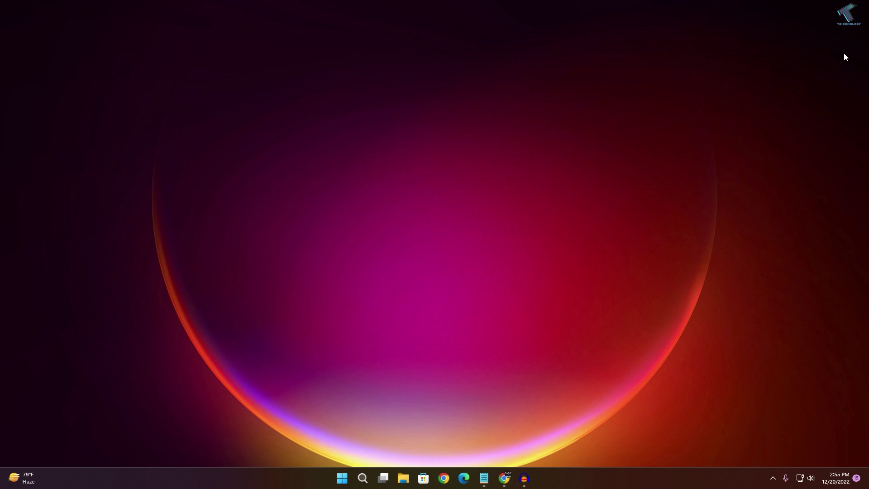
# Launch NVIDIA Control Panel from the app search
pyautogui.click(351, 475)
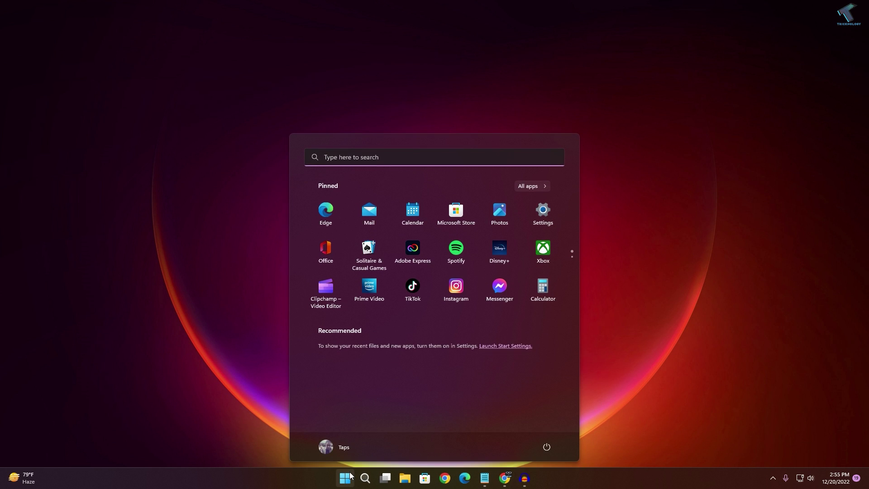
pyautogui.write('nvid')
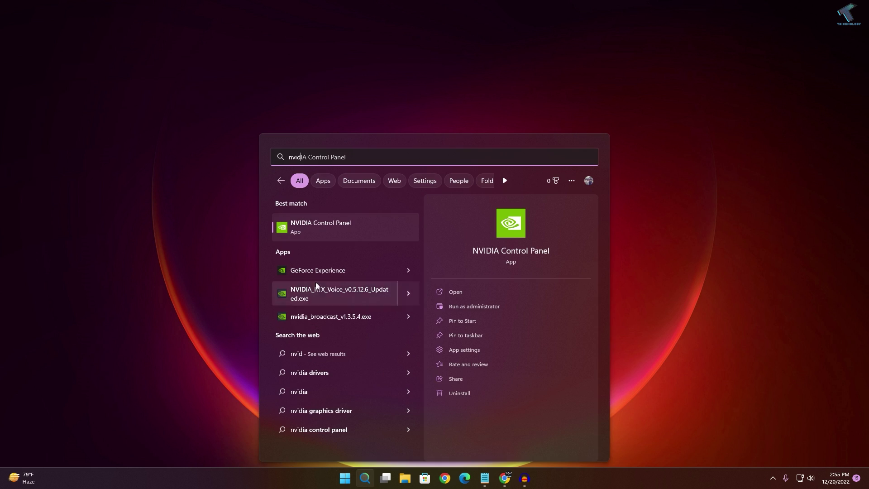
pyautogui.click(334, 233)
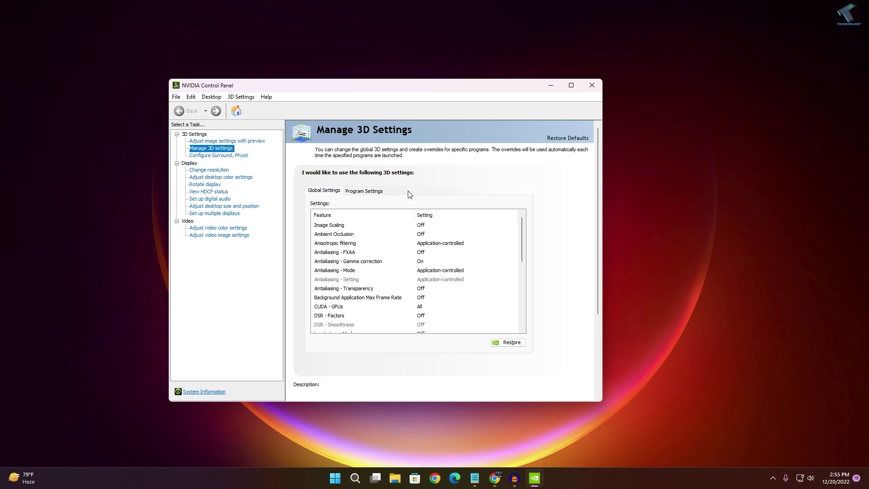
# Set the global Vertical sync option in Manage 3D settings to On
pyautogui.moveTo(523, 239); pyautogui.dragTo(524, 303)
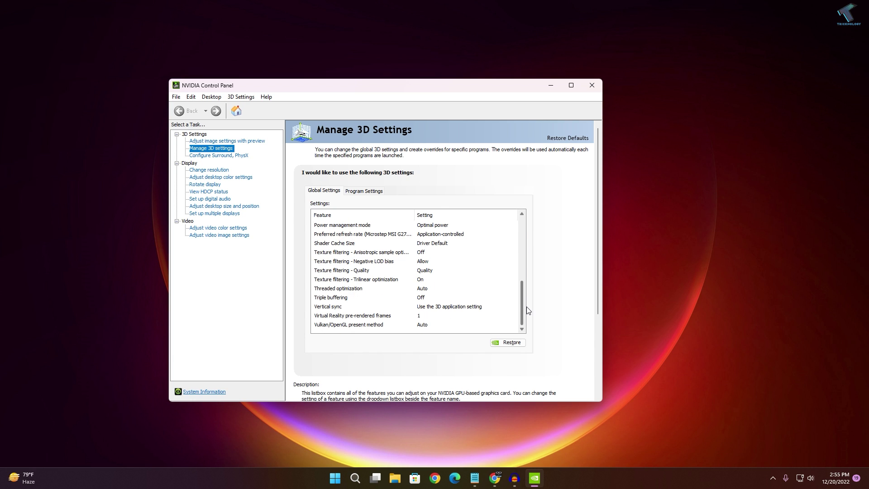
pyautogui.click(365, 307)
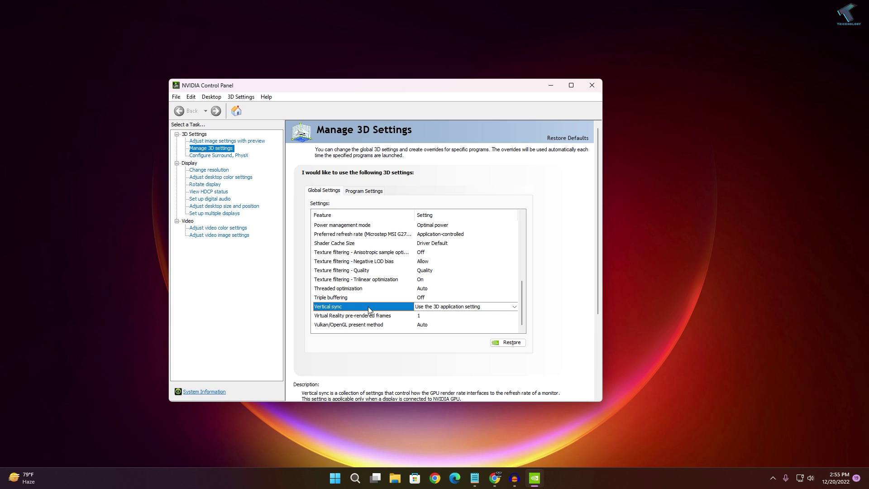
pyautogui.click(455, 306)
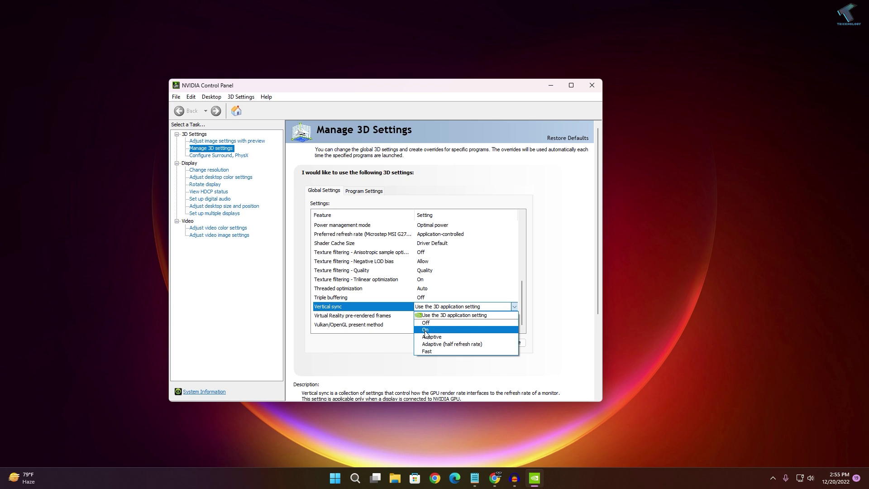
pyautogui.click(436, 334)
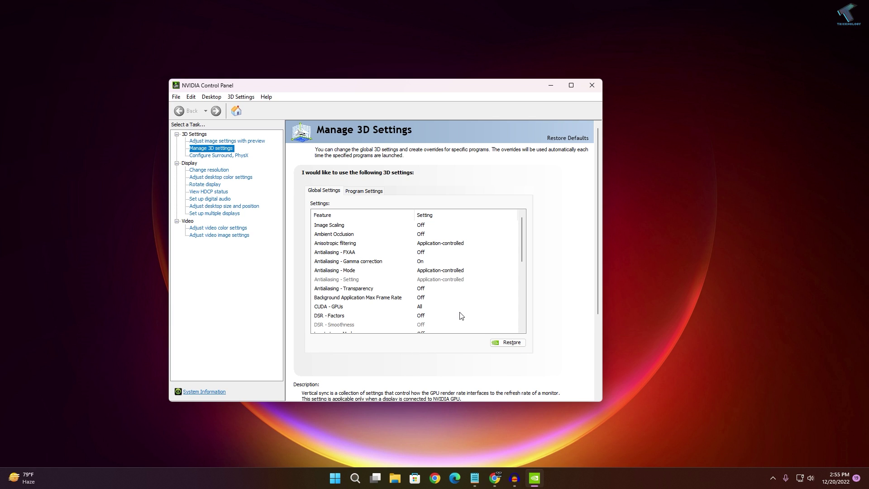
pyautogui.scroll(-8, 523, 259)
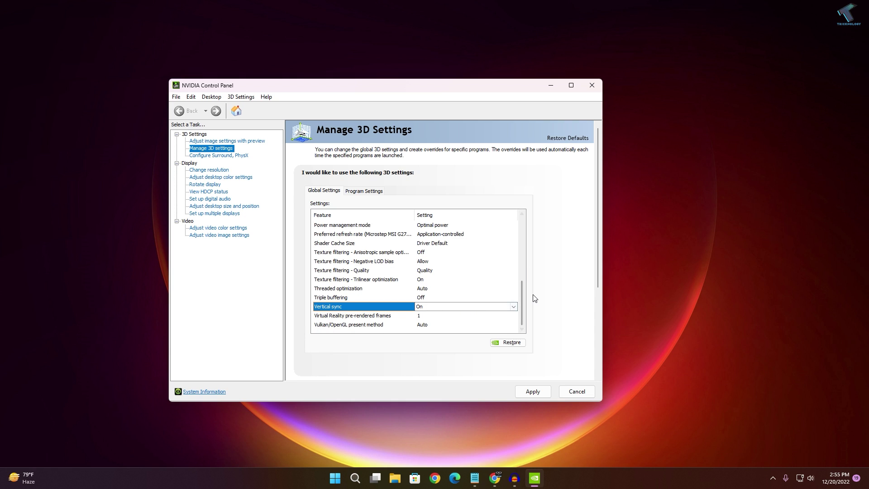
pyautogui.moveTo(523, 299); pyautogui.dragTo(523, 281)
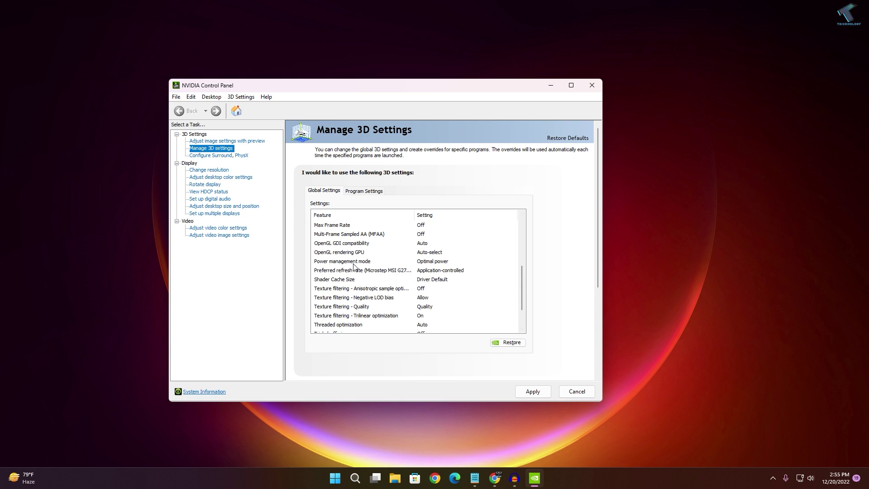
# Set Power management mode to Prefer maximum performance, apply, and close NVIDIA Control Panel
pyautogui.click(443, 262)
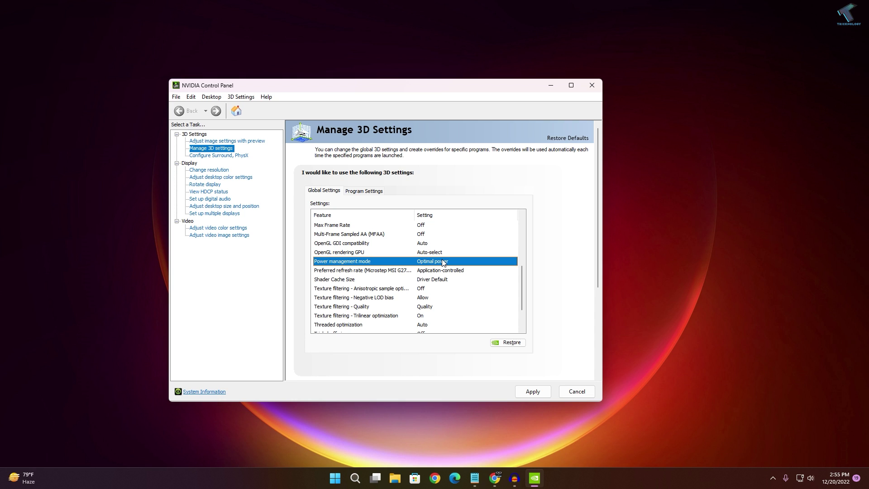
pyautogui.click(443, 262)
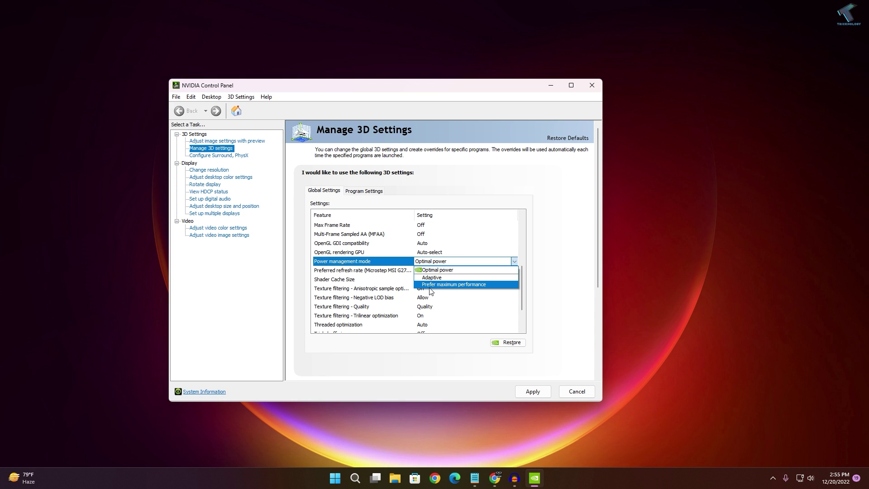
pyautogui.click(479, 284)
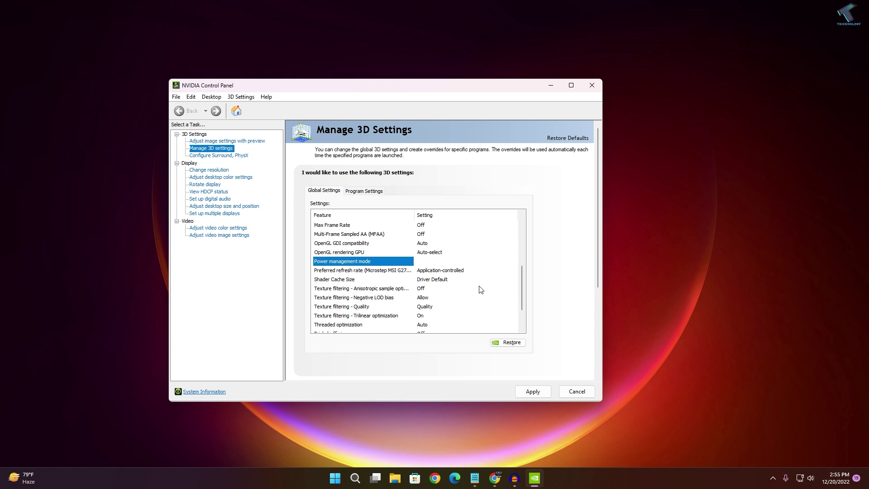
pyautogui.click(531, 391)
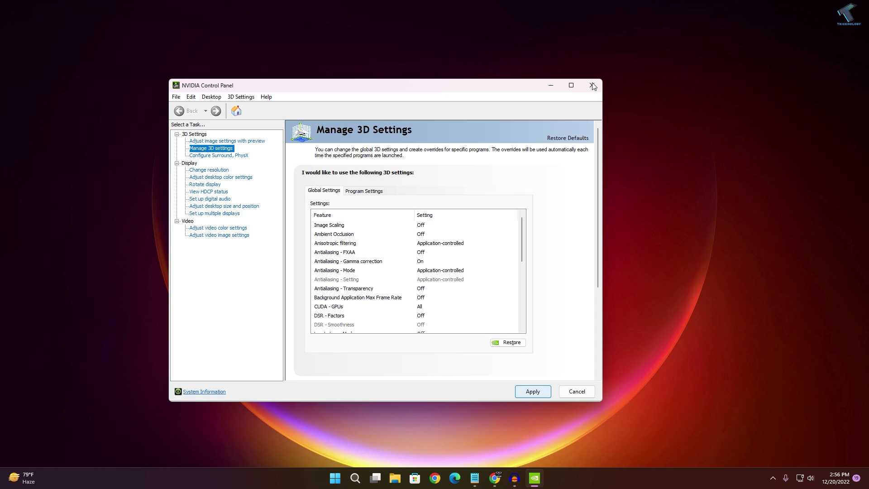
pyautogui.click(592, 85)
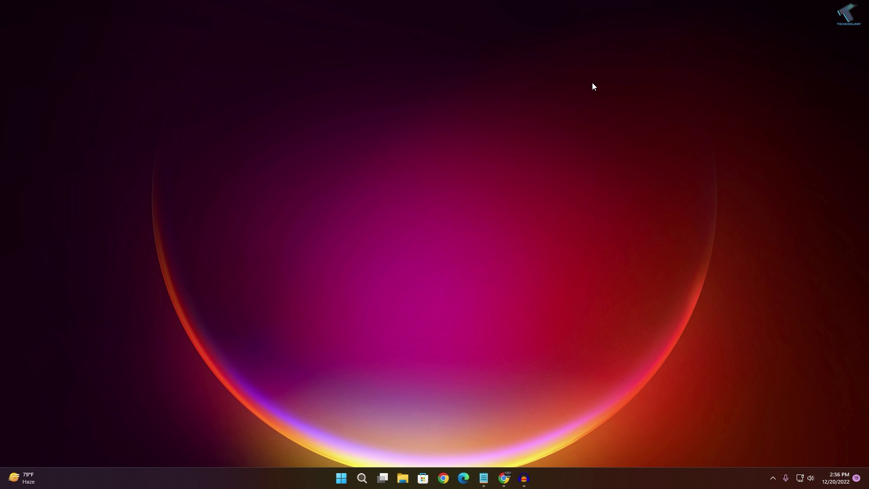
# Open the Balanced plan's Edit Plan Settings and its advanced power settings dialog
pyautogui.click(345, 479)
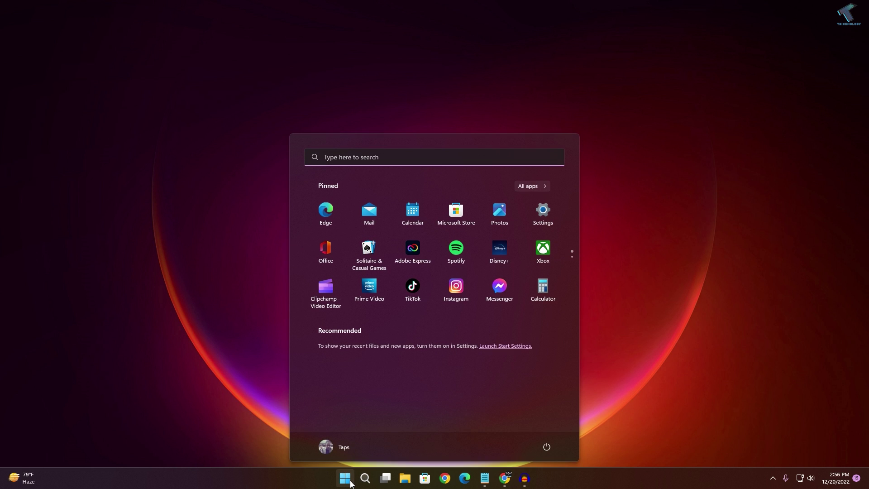
pyautogui.write('power')
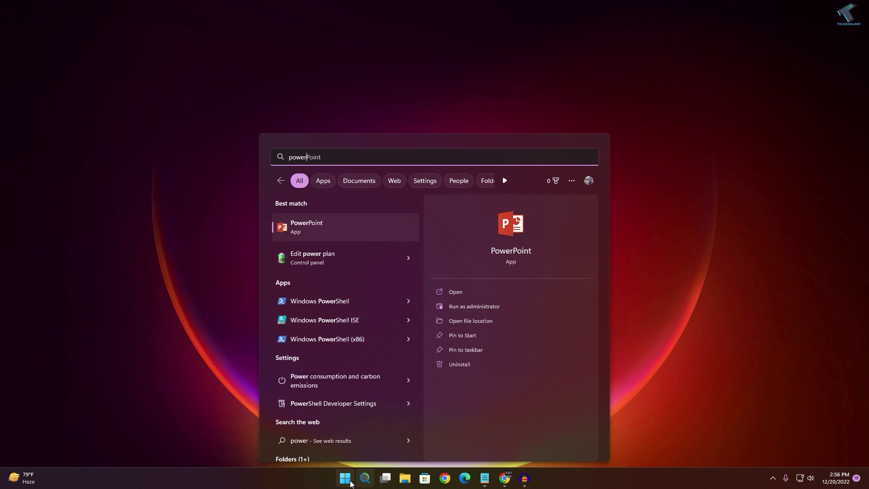
pyautogui.write(' edit')
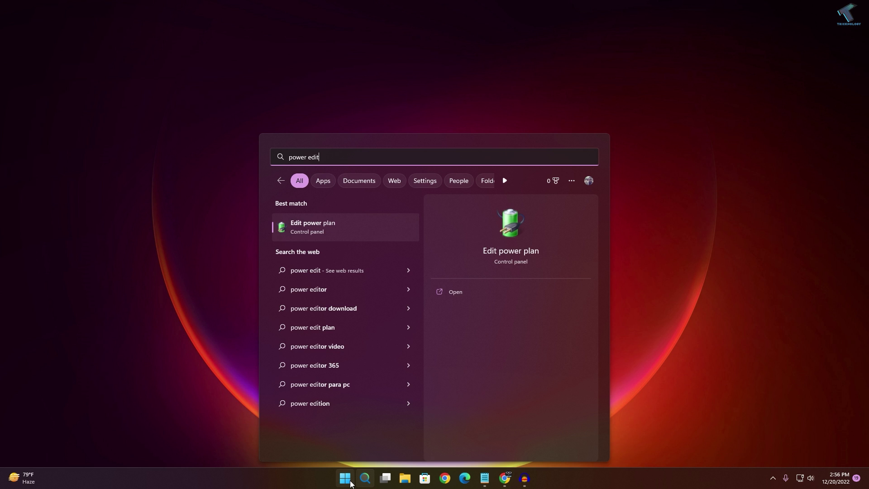
pyautogui.click(338, 222)
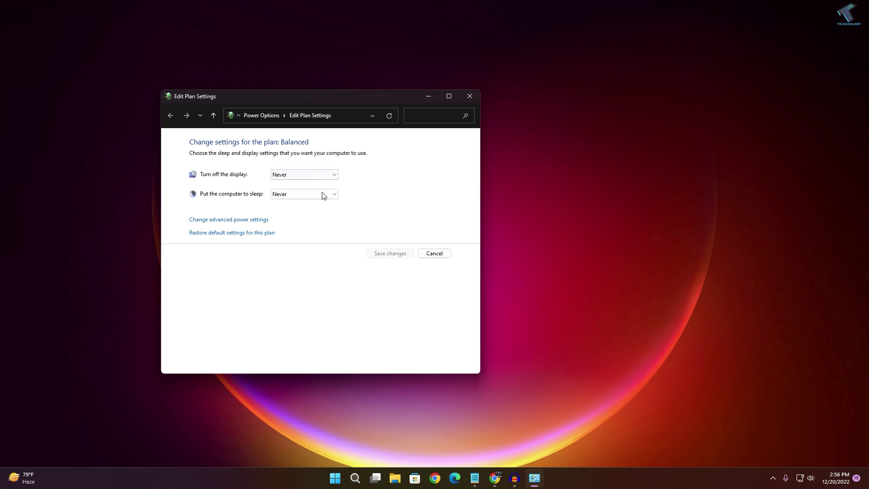
pyautogui.click(253, 222)
pyautogui.moveTo(120, 34); pyautogui.dragTo(370, 74)
# Verify Maximum processor state is 100% under Processor power management, then confirm and close
pyautogui.moveTo(444, 159); pyautogui.dragTo(444, 193)
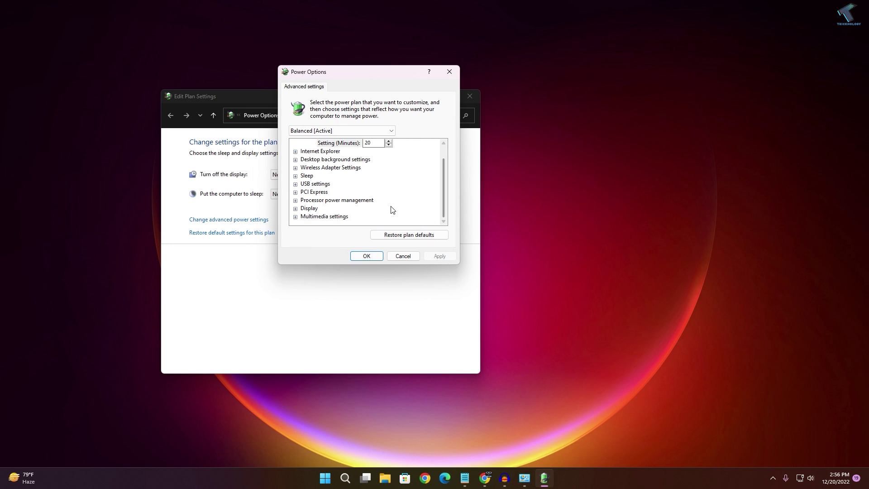
pyautogui.click(295, 200)
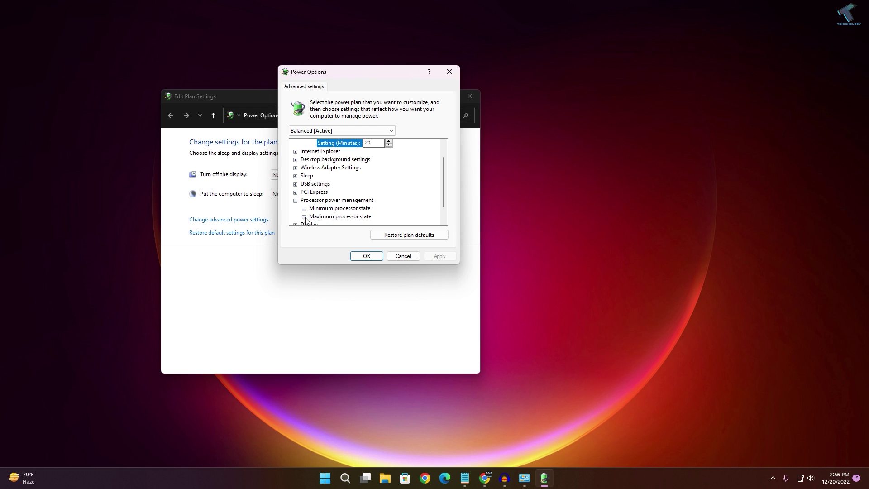
pyautogui.click(304, 217)
pyautogui.scroll(-1, 334, 206)
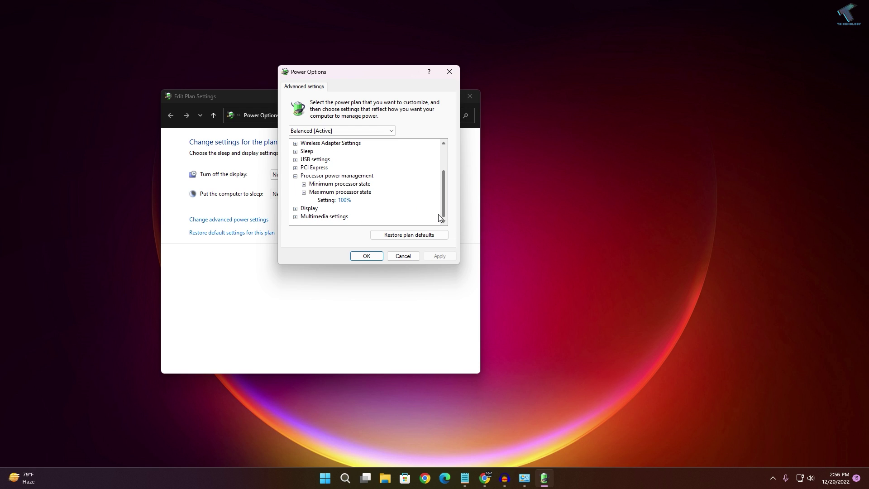
pyautogui.click(346, 203)
pyautogui.moveTo(361, 200); pyautogui.dragTo(318, 200)
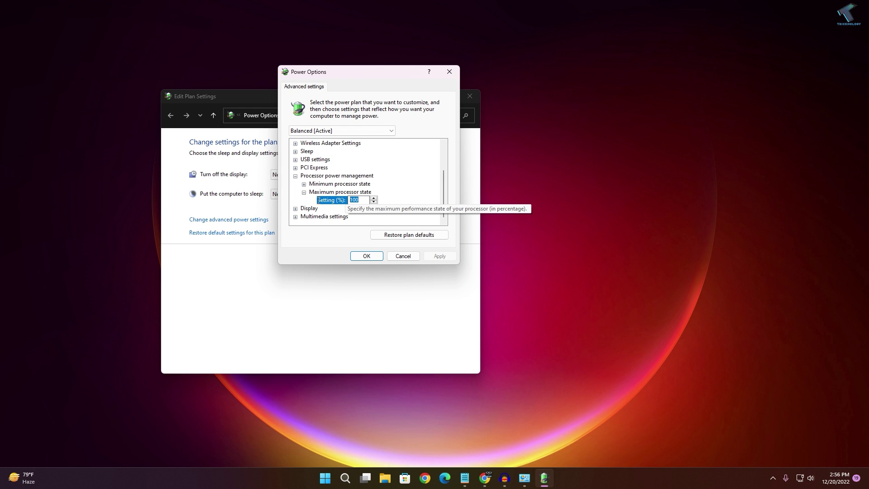
pyautogui.click(373, 256)
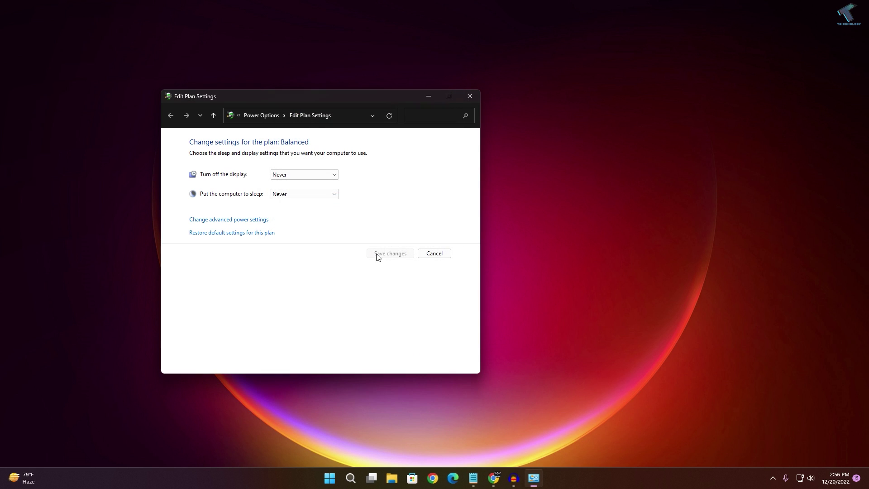
pyautogui.click(470, 100)
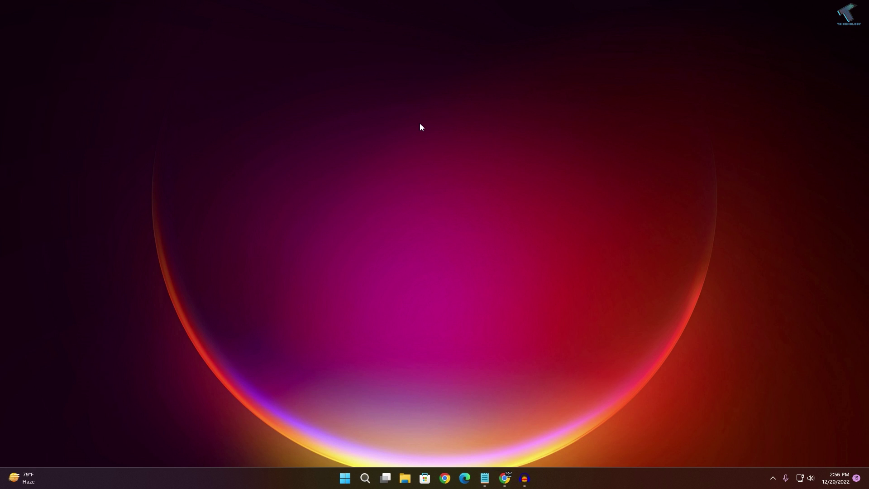
# Launch Command Prompt via 'cmd' search using Run as administrator
pyautogui.click(344, 479)
pyautogui.write('cmd')
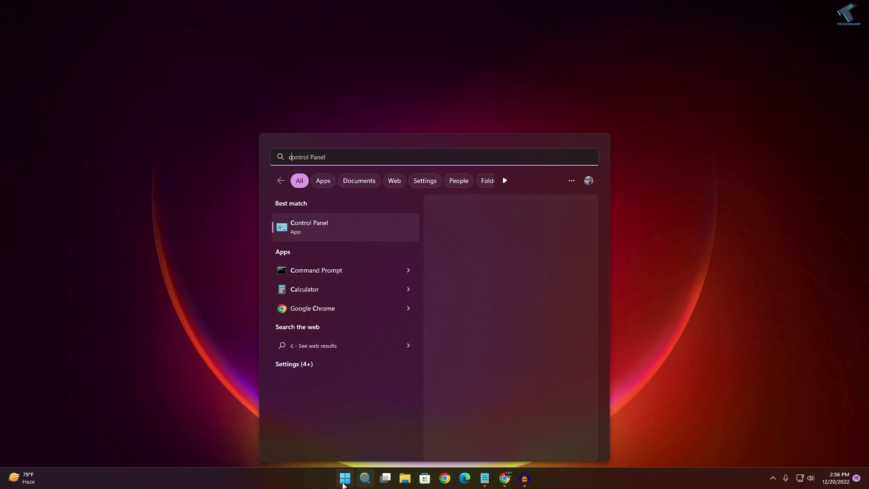
pyautogui.rightClick(358, 221)
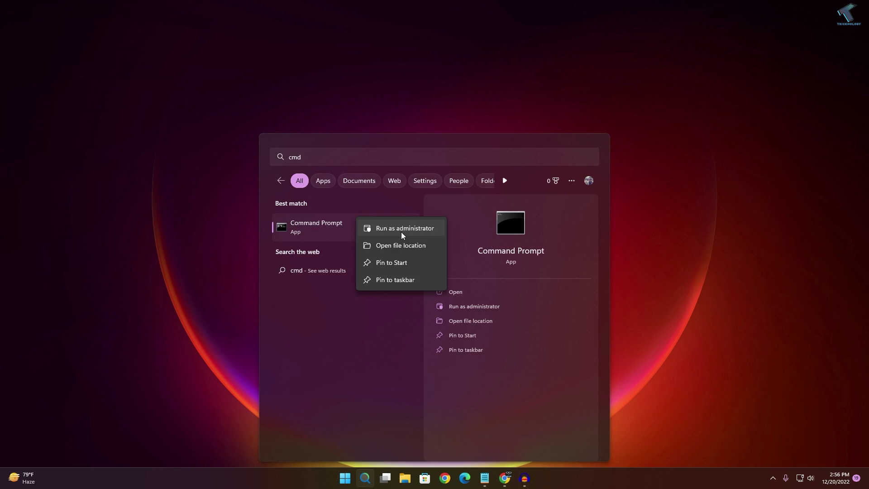
pyautogui.click(394, 232)
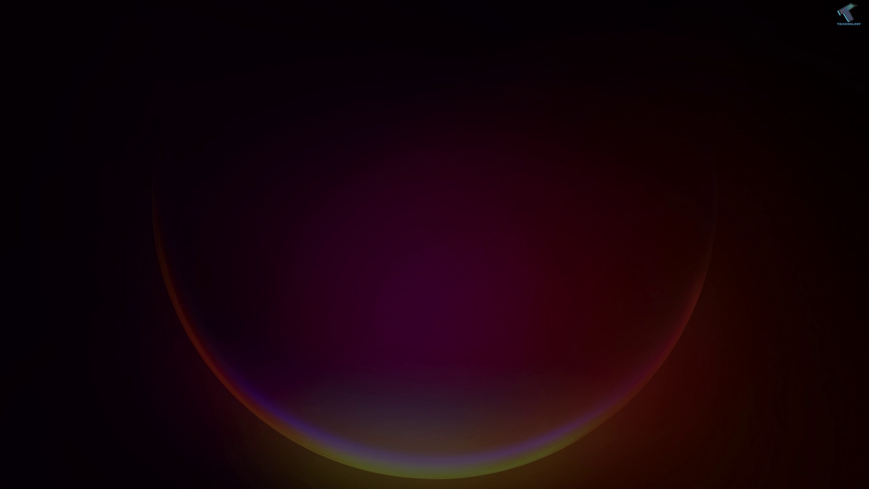
pyautogui.click(401, 311)
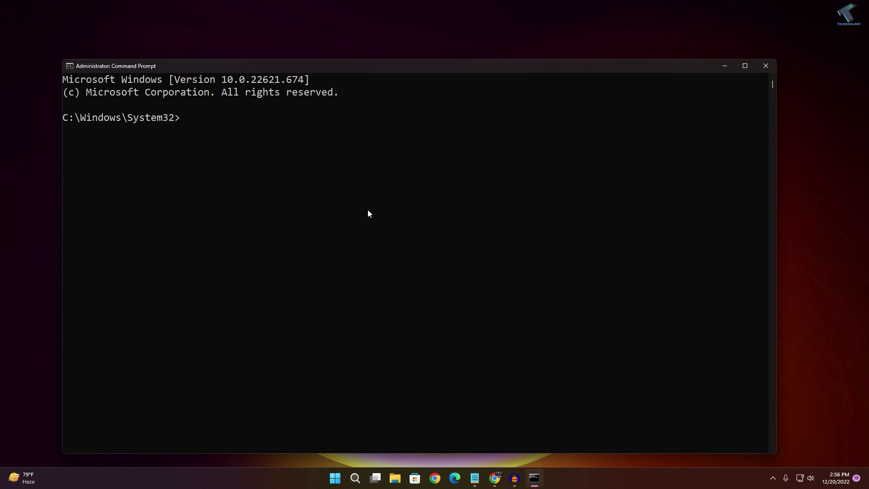
# Run 'fsutil behavior query memoryusage' to show the current MemoryUsage value of 0
pyautogui.write('fsutil behavior query ')
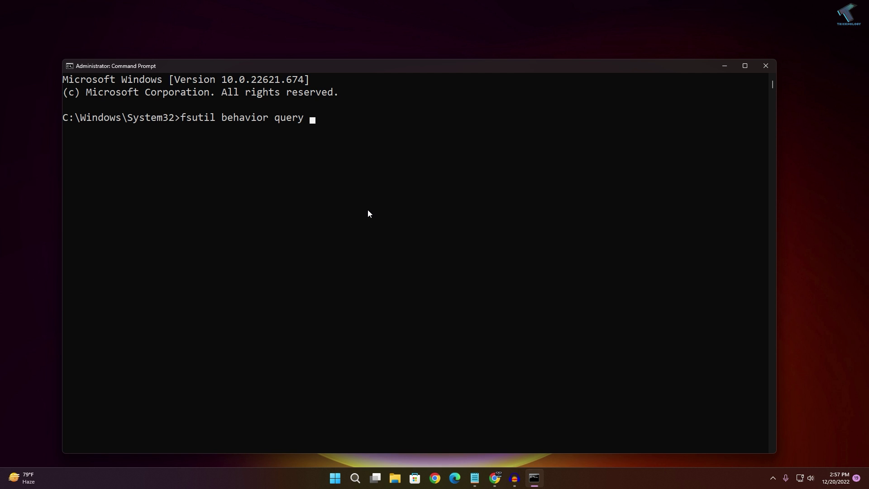
pyautogui.write('memoryusage')
pyautogui.press('Return')
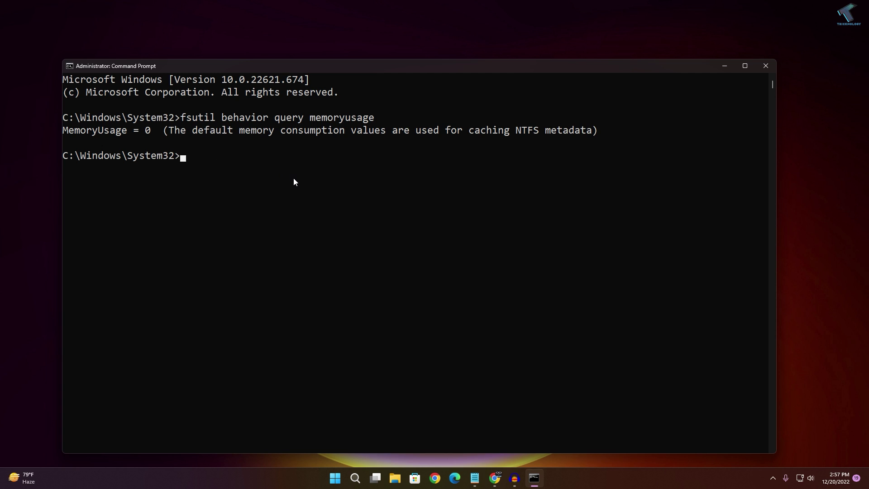
# Run 'fsutil behavior set memoryusage 2'
pyautogui.click(150, 132)
pyautogui.write('fsutil behavior set memory')
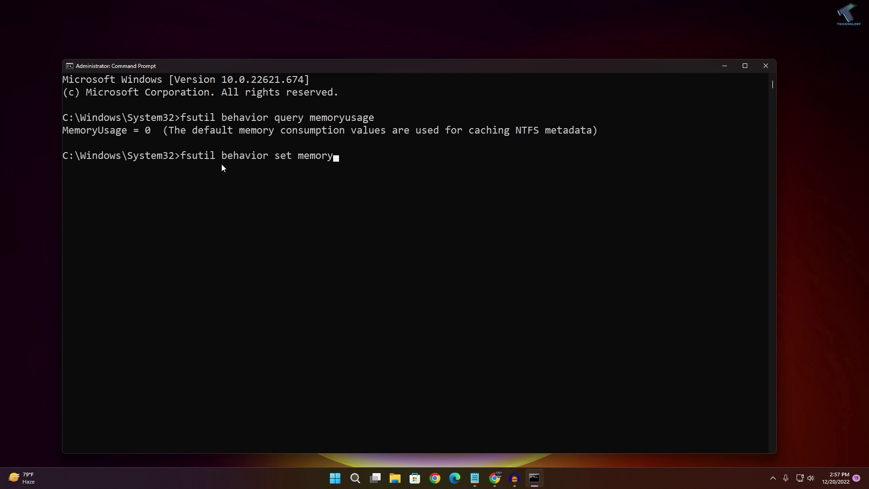
pyautogui.write('usage 2')
pyautogui.press('Return')
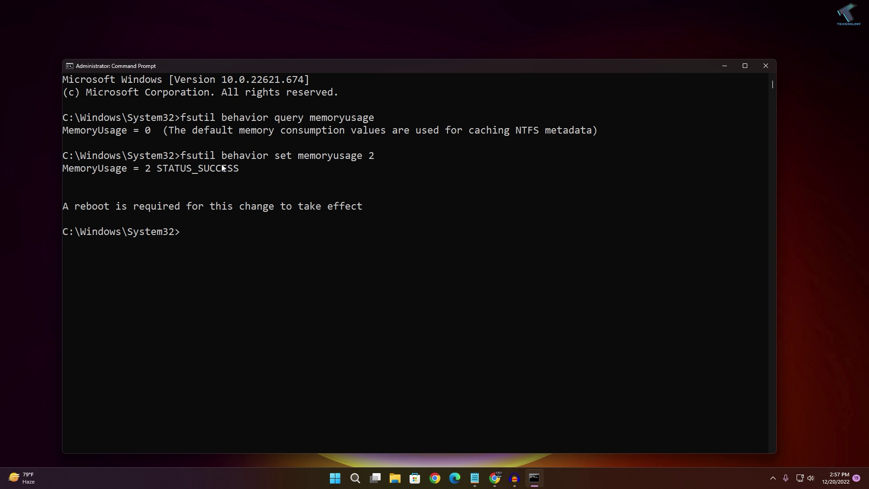
# Check the MemoryUsage = 2 success result and close the console
pyautogui.moveTo(65, 169); pyautogui.dragTo(151, 172)
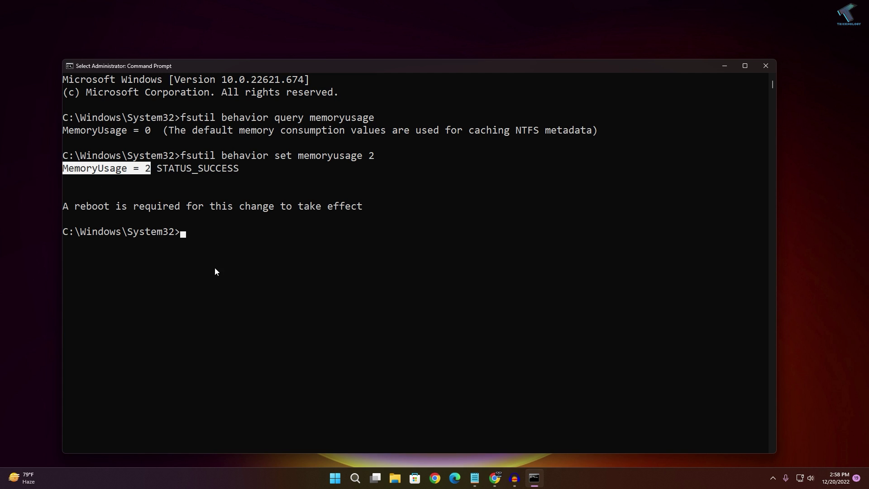
pyautogui.click(170, 176)
pyautogui.hotkey('shift', 'Left')
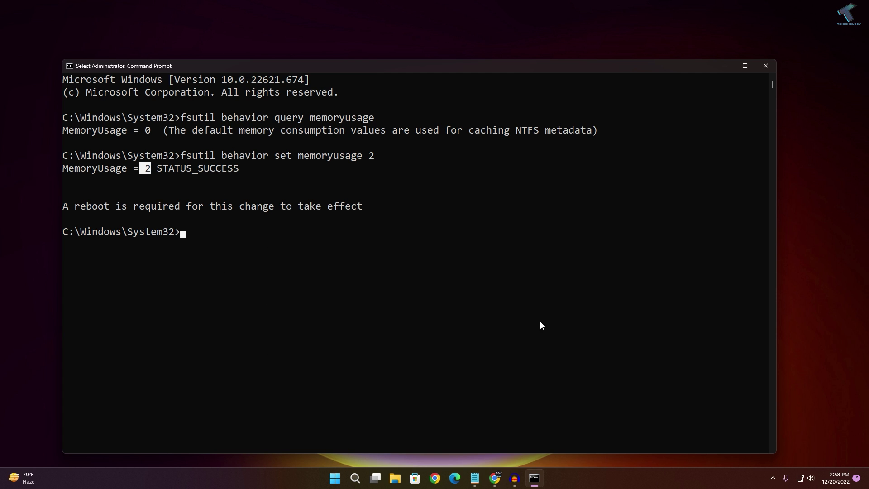
pyautogui.click(759, 67)
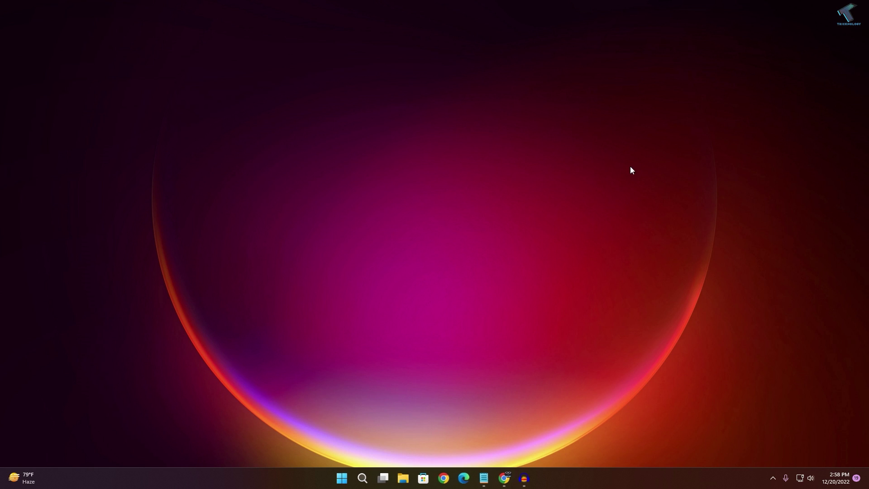
# Restart the computer to apply the memory usage change
pyautogui.click(345, 478)
pyautogui.click(553, 451)
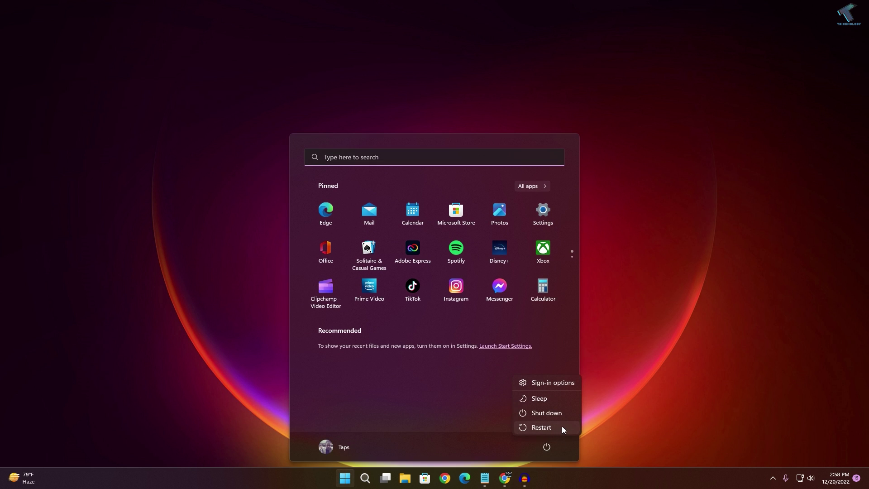
pyautogui.click(561, 425)
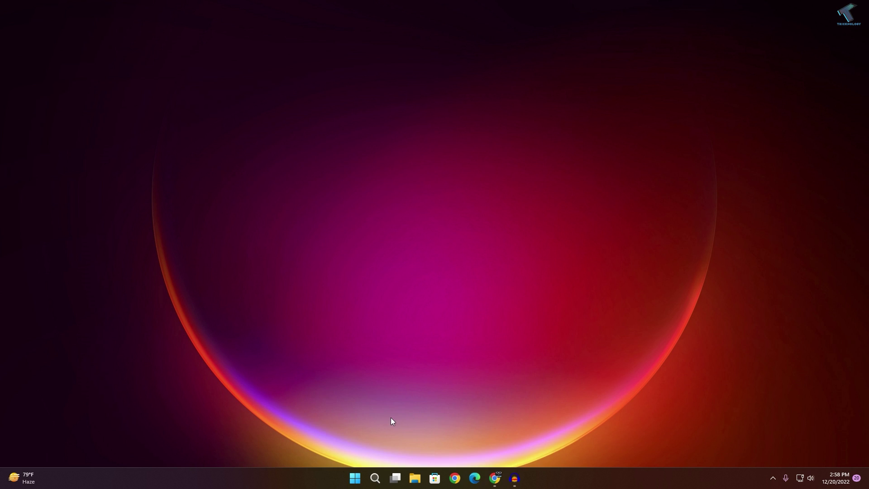
# Launch an elevated Command Prompt and start typing systeminfo
pyautogui.click(355, 479)
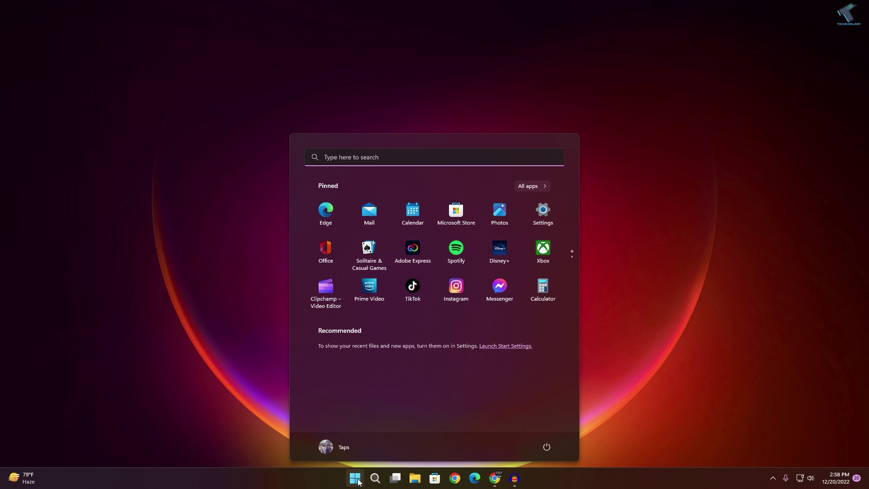
pyautogui.write('cmd')
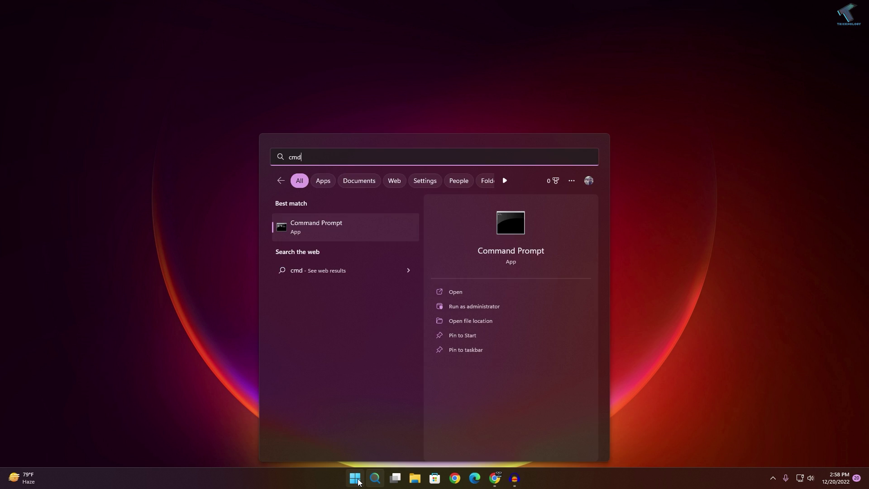
pyautogui.rightClick(359, 235)
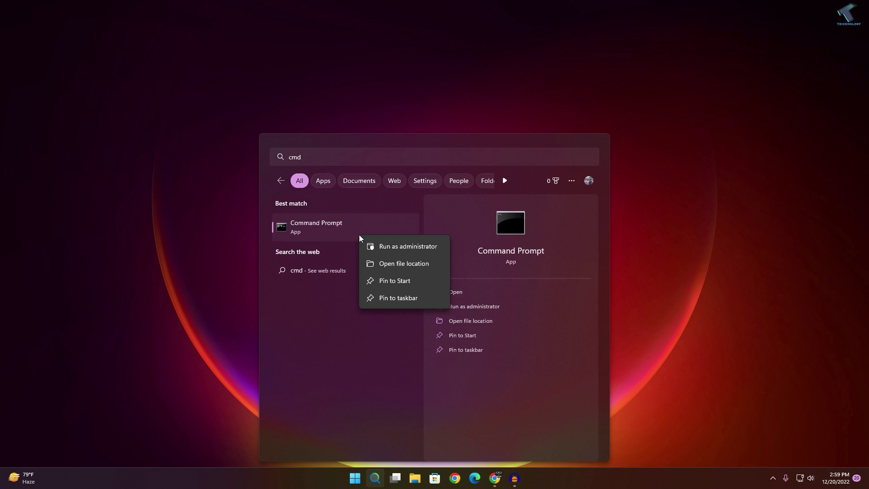
pyautogui.click(392, 248)
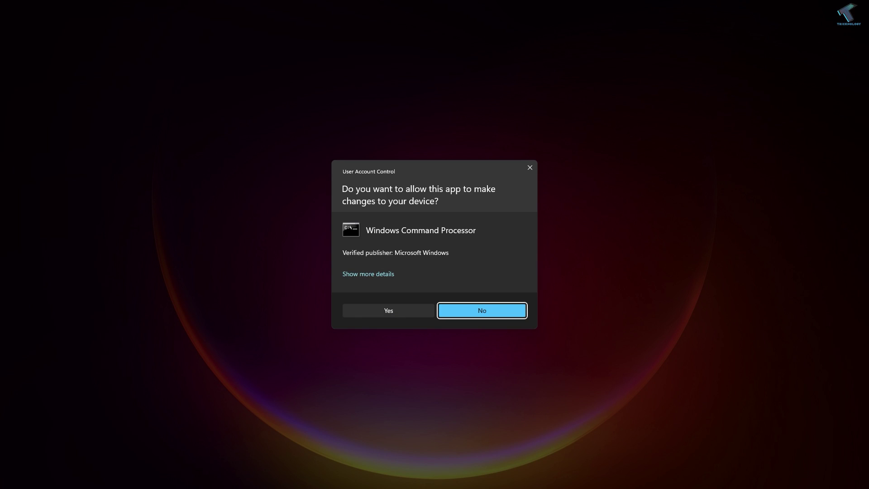
pyautogui.click(388, 311)
pyautogui.write('system')
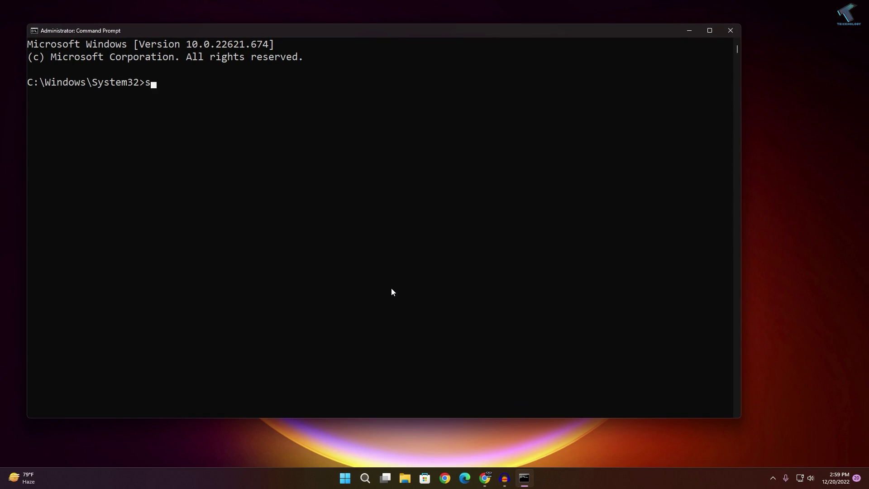
pyautogui.write('info')
# Run systeminfo and highlight the Total Physical Memory value of 16,320 MB
pyautogui.press('Return')
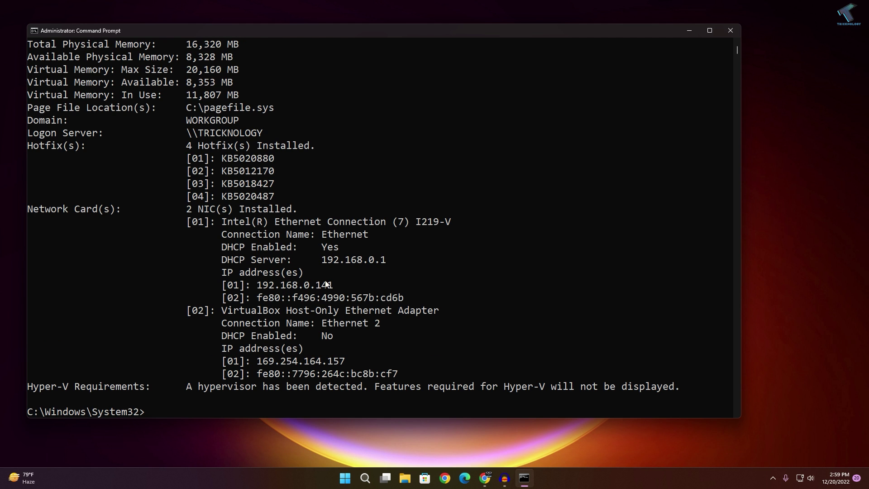
pyautogui.scroll(1, 237, 261)
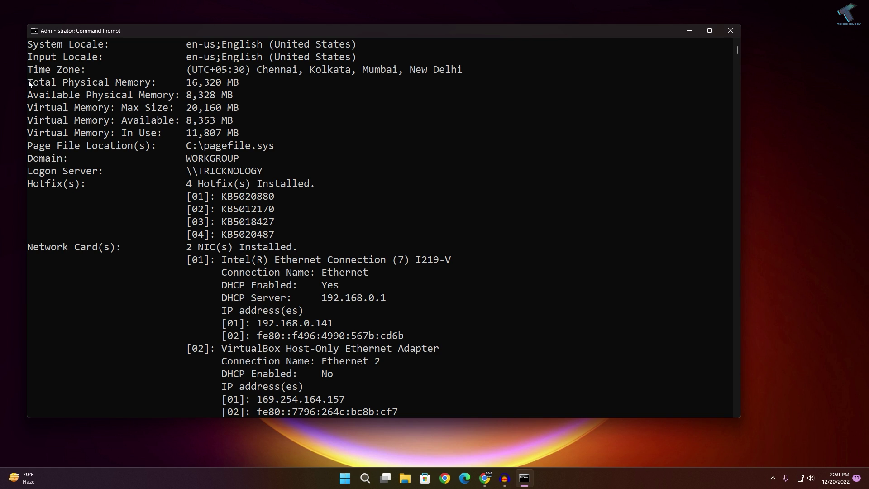
pyautogui.moveTo(187, 82); pyautogui.dragTo(222, 84)
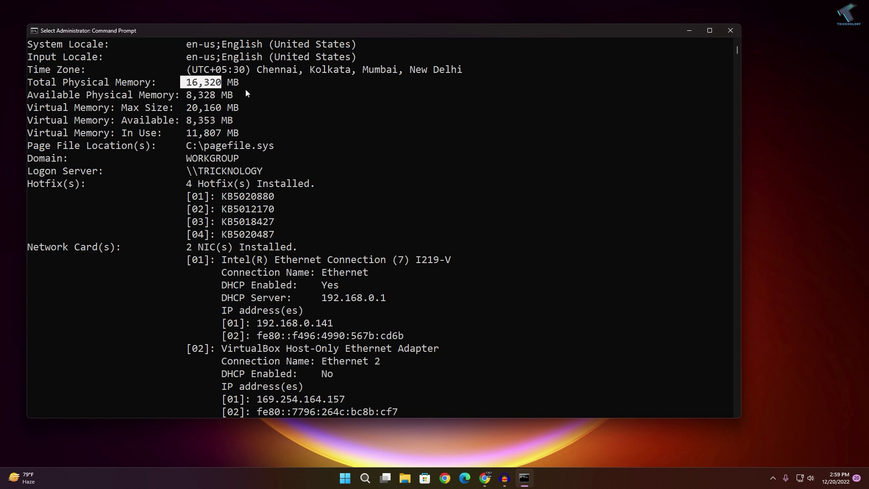
pyautogui.scroll(-5, 389, 267)
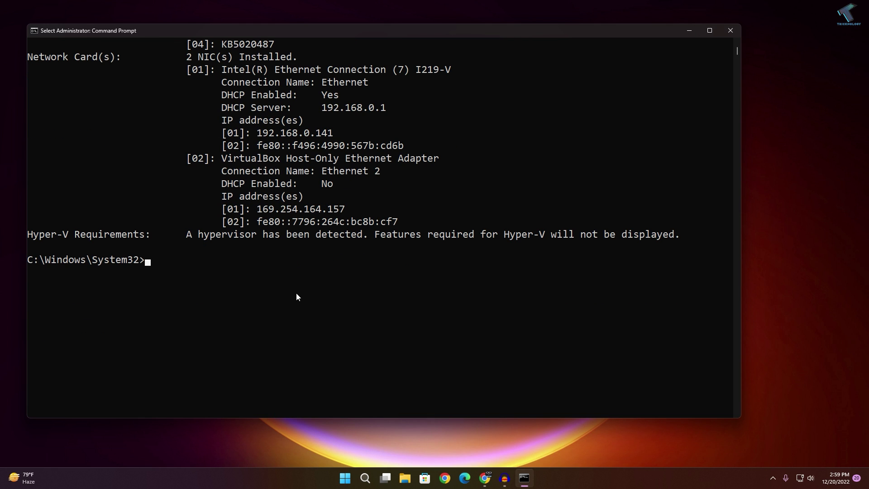
# Enter the command 'bcdedit /set increaseuserva 8000', fixing a typo along the way
pyautogui.write('bcdedit')
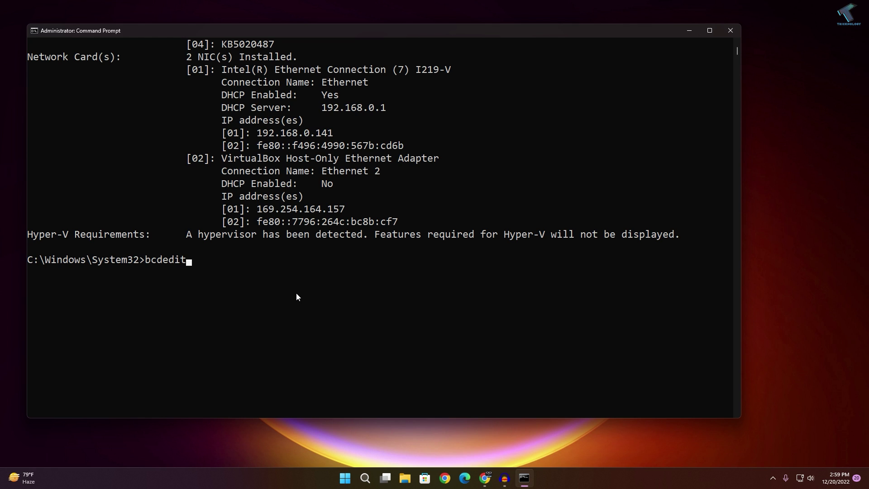
pyautogui.write(' /set ins')
pyautogui.press('BackSpace')
pyautogui.write('crease')
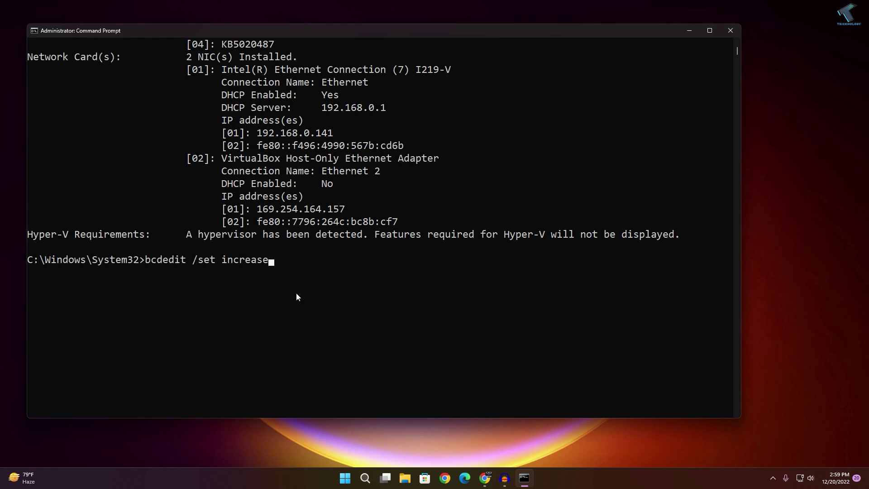
pyautogui.write('userva')
pyautogui.scroll(4, 331, 196)
pyautogui.scroll(2, 263, 143)
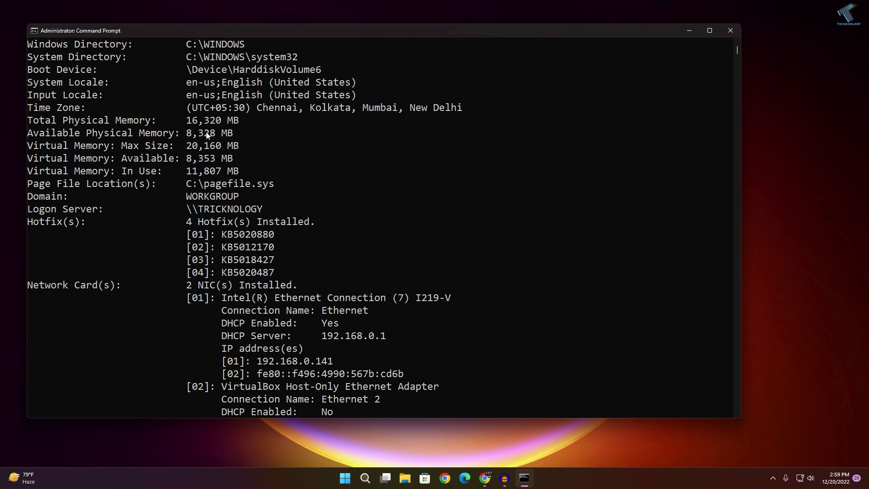
pyautogui.moveTo(187, 124); pyautogui.dragTo(242, 123)
pyautogui.scroll(-3, 362, 294)
pyautogui.scroll(2, 362, 290)
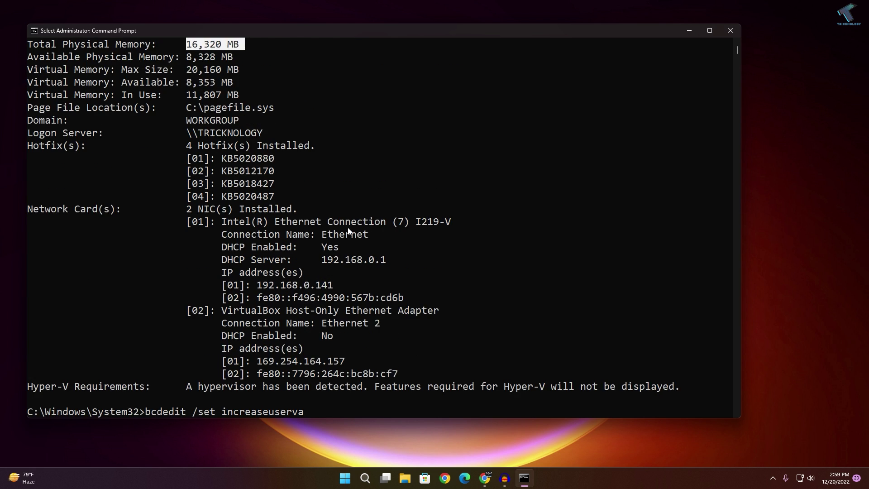
pyautogui.scroll(-2, 355, 244)
pyautogui.scroll(-2, 354, 302)
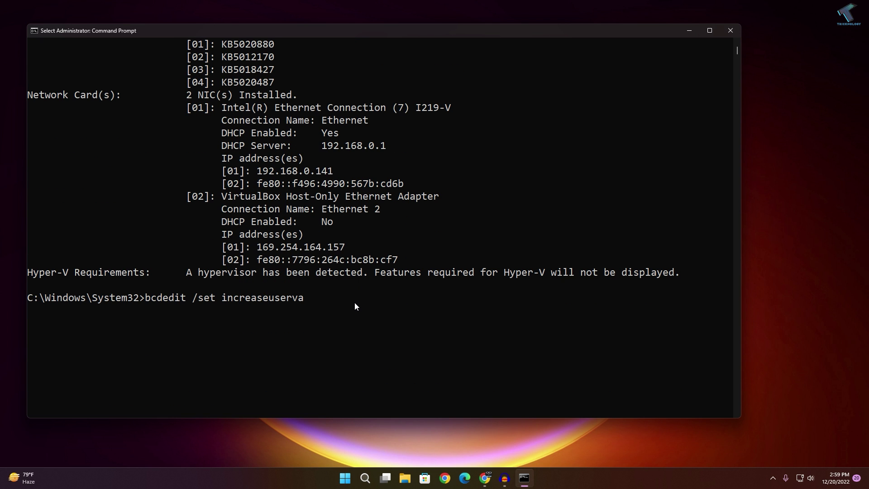
pyautogui.write('8000')
# Run the increaseuserva 8000 command and highlight its 'operation completed successfully' message
pyautogui.scroll(2, 354, 304)
pyautogui.press('Return')
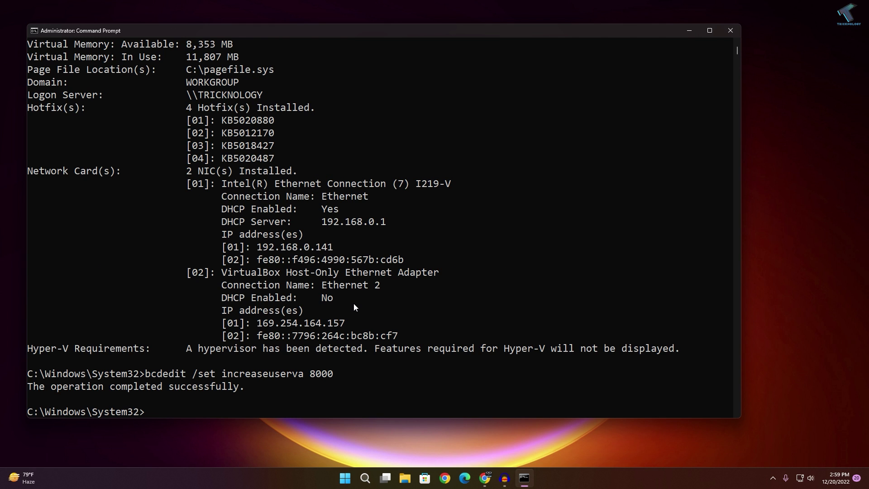
pyautogui.scroll(-2, 100, 352)
pyautogui.moveTo(29, 309); pyautogui.dragTo(244, 312)
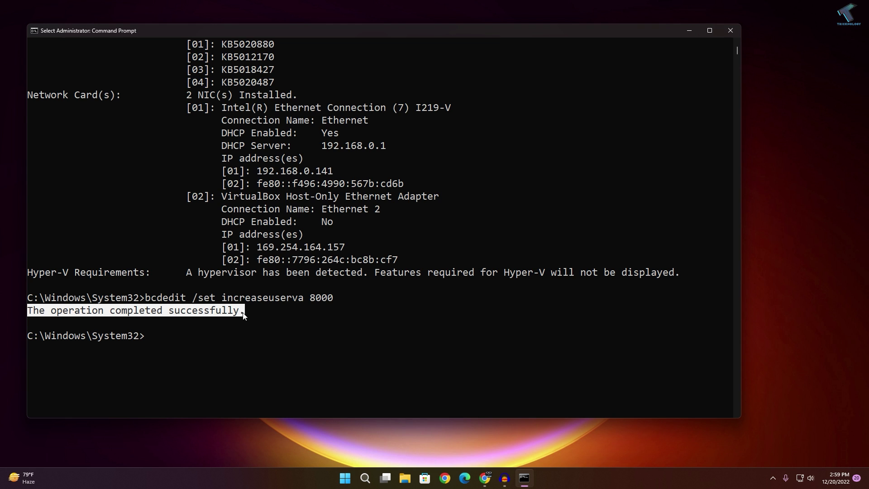